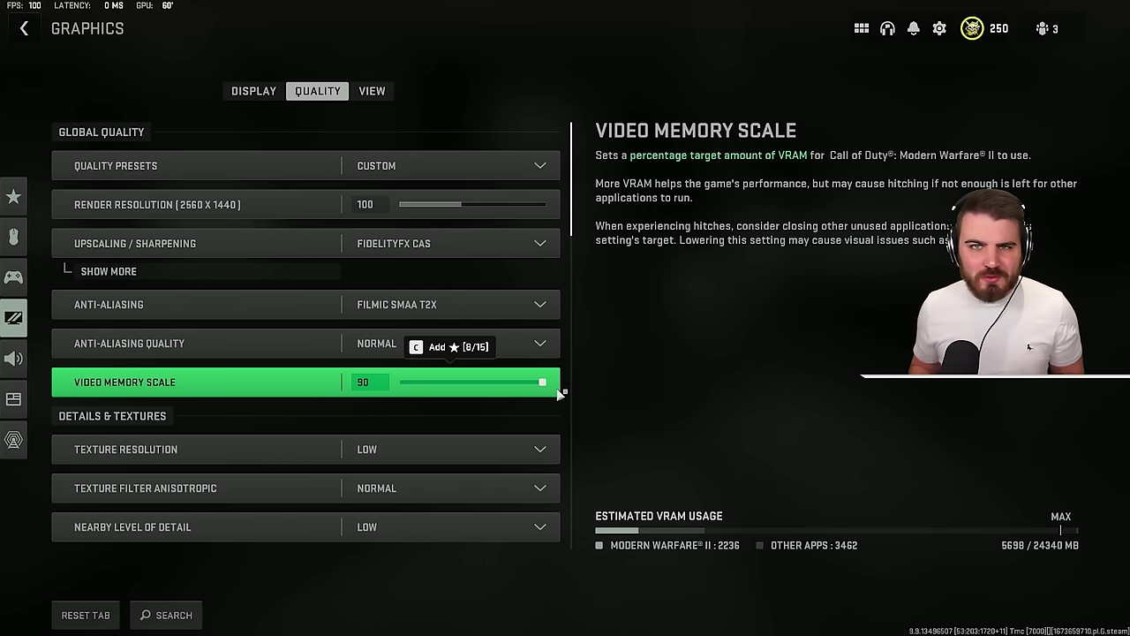
pyautogui.press('Left')
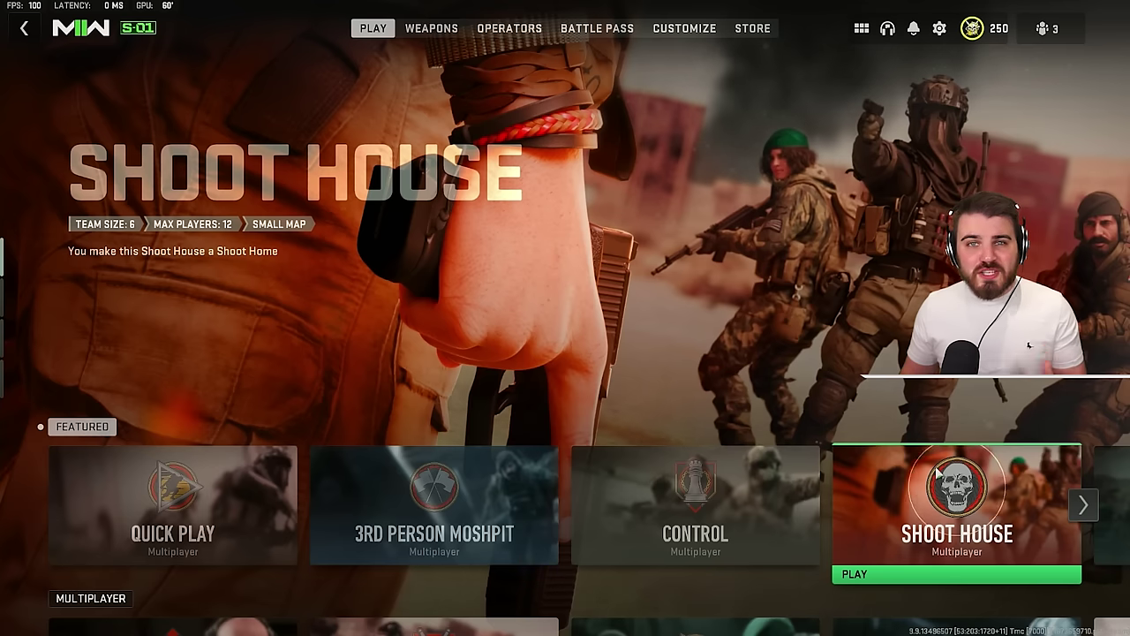
pyautogui.press('Down')
pyautogui.press('Right')
pyautogui.press('Right')
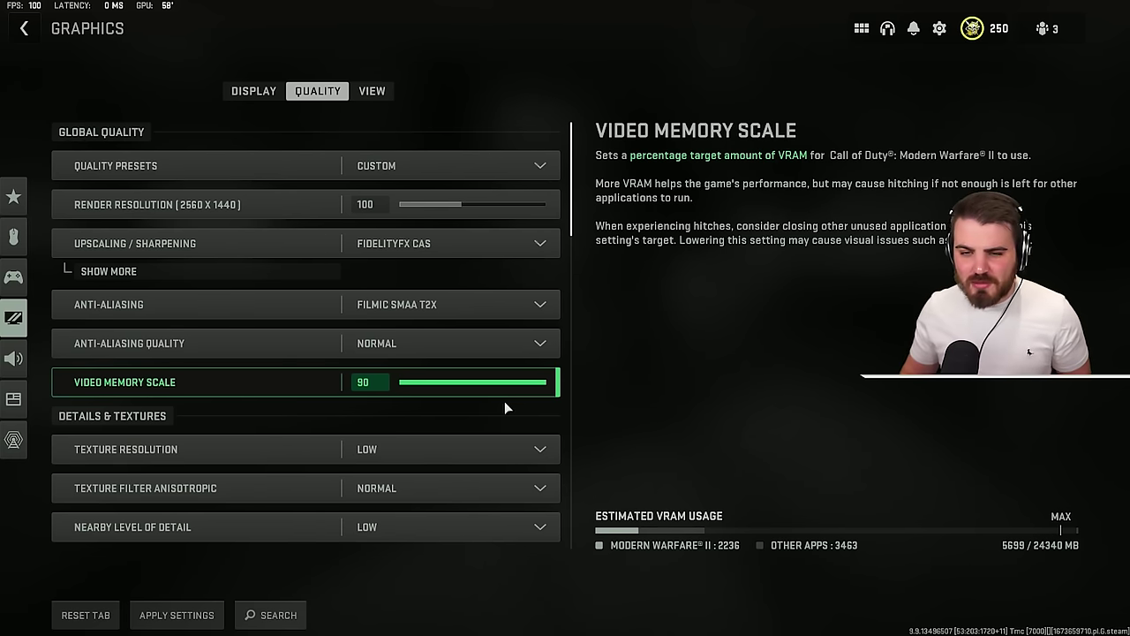
# Lower the Video Memory Scale to 50, try 70 for comparison, and return it to 50.
pyautogui.moveTo(492, 385); pyautogui.dragTo(405, 386)
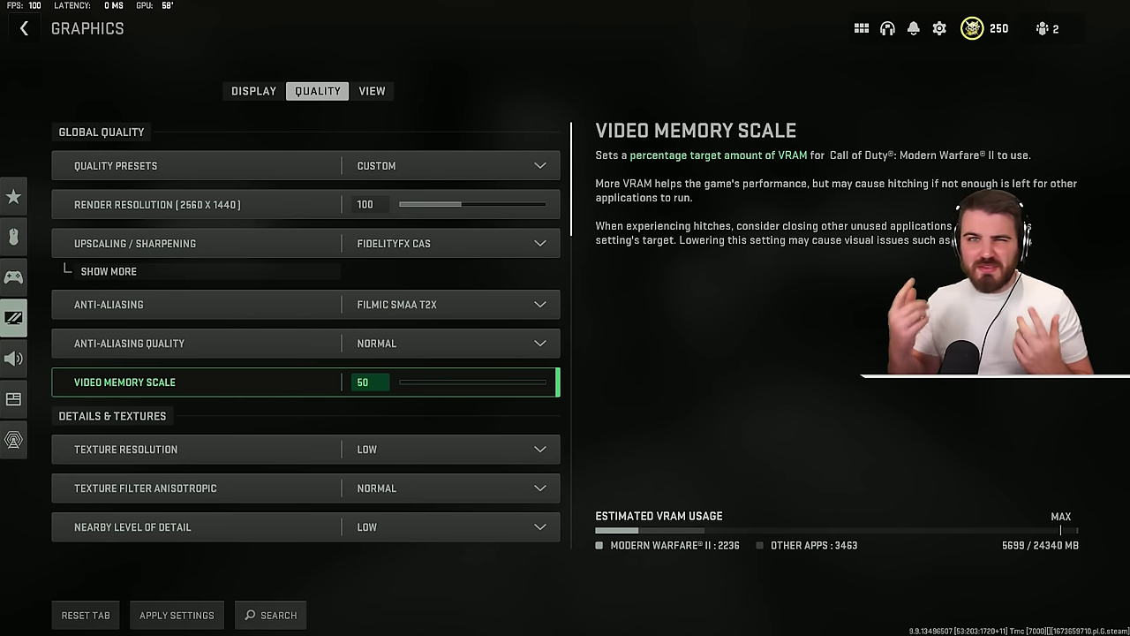
pyautogui.scroll(-1, 451, 354)
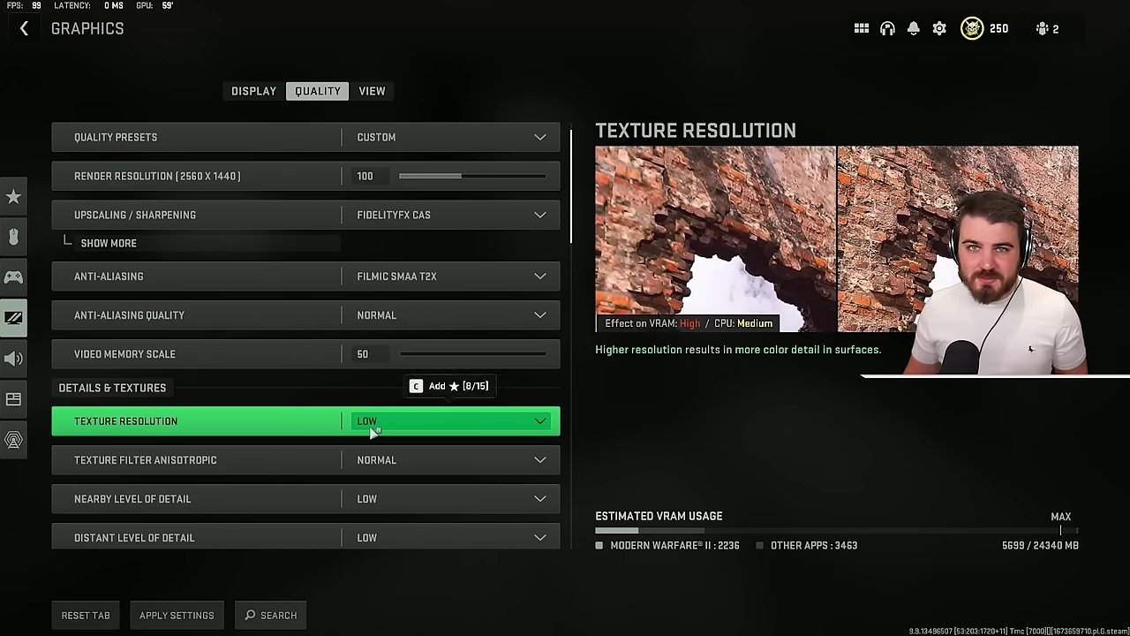
pyautogui.press('Up')
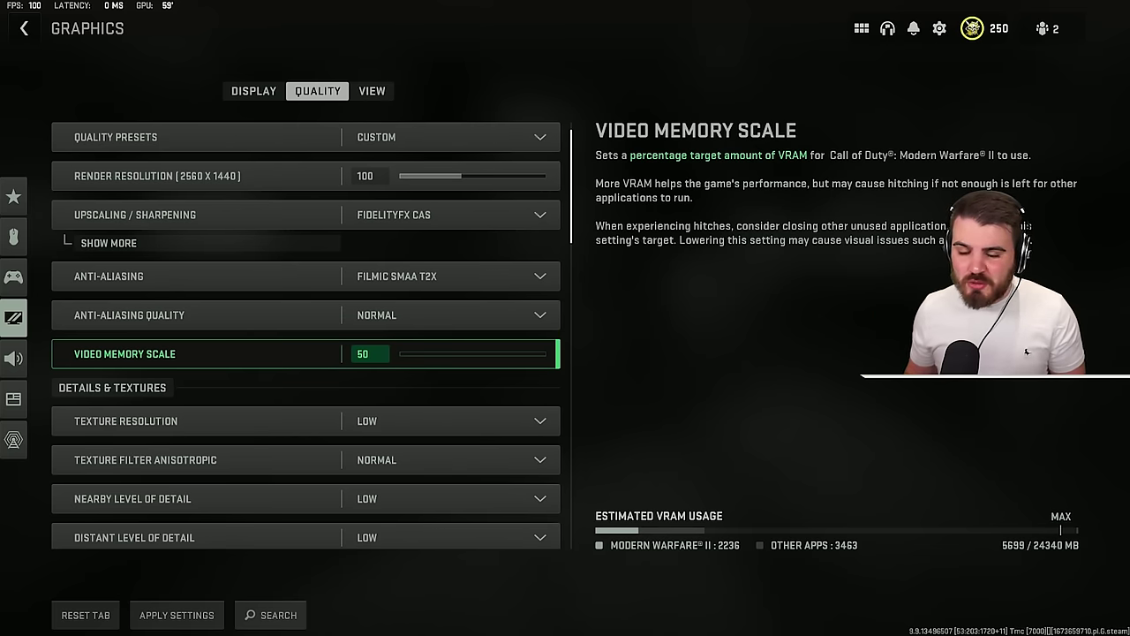
pyautogui.moveTo(403, 357); pyautogui.dragTo(475, 357)
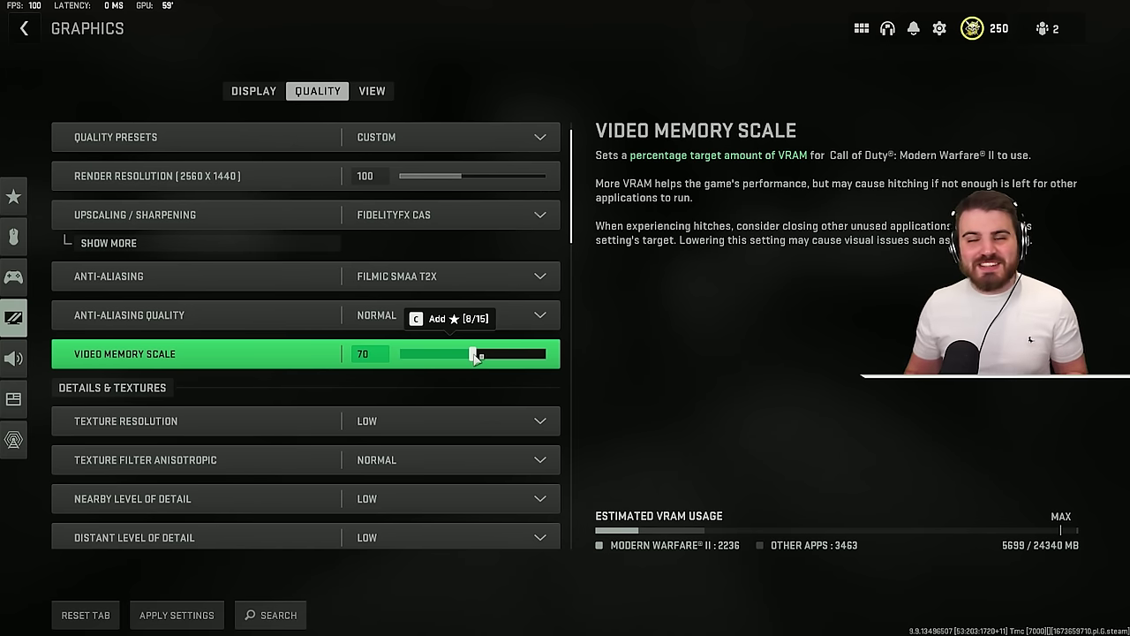
pyautogui.moveTo(475, 357); pyautogui.dragTo(299, 383)
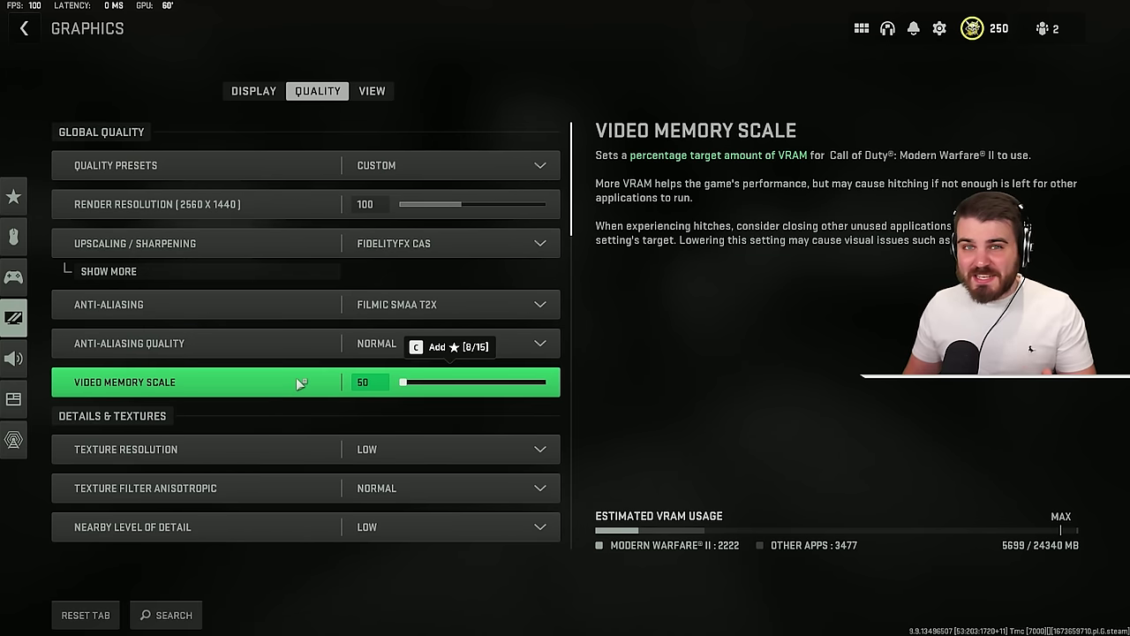
# Set Spot Cache to Ultra in the Shadow & Lighting quality settings.
pyautogui.scroll(-10, 296, 396)
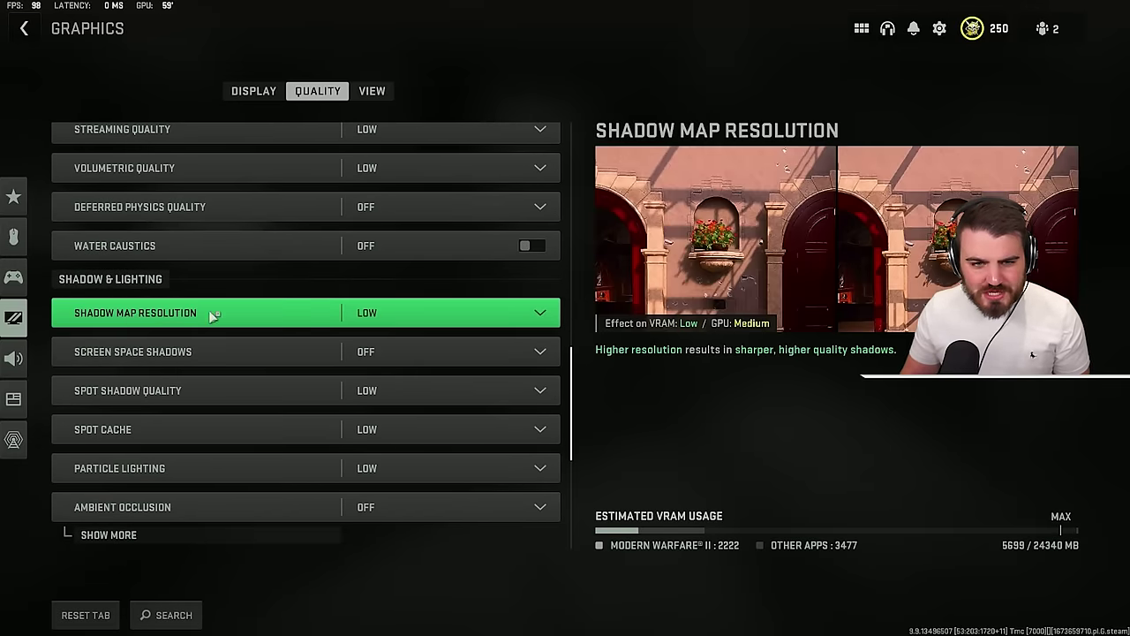
pyautogui.scroll(-2, 203, 371)
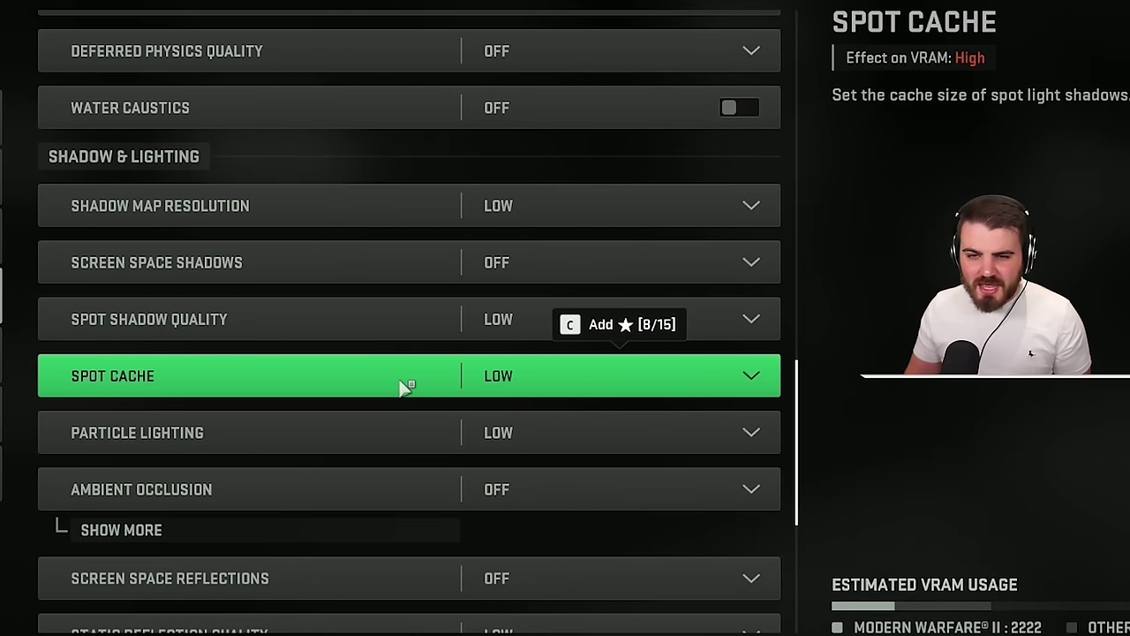
pyautogui.click(567, 378)
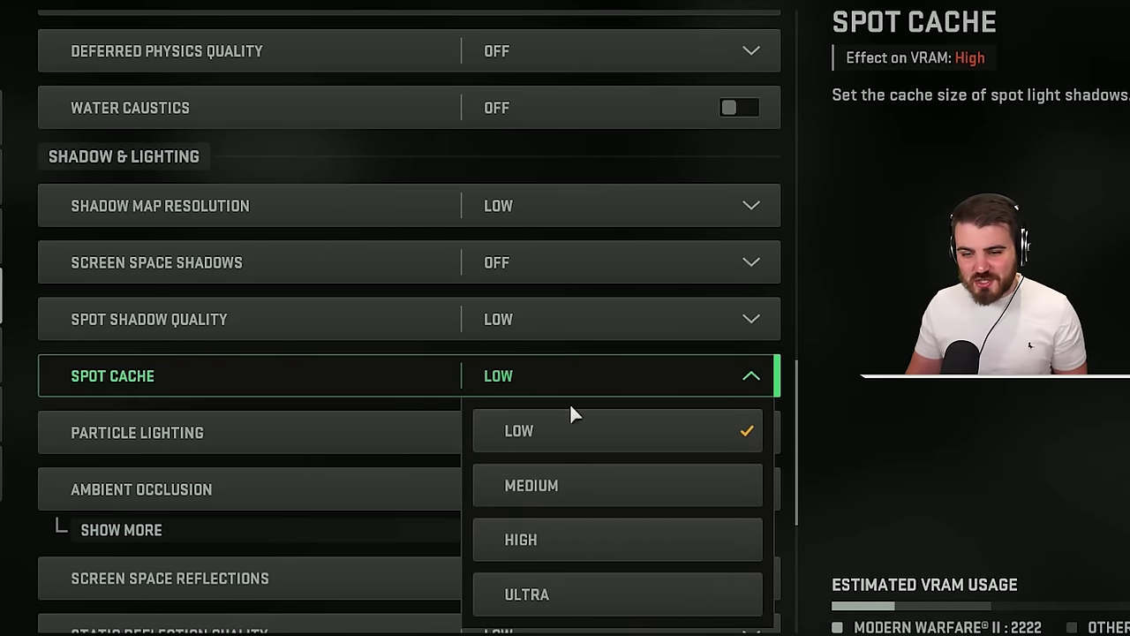
pyautogui.click(547, 592)
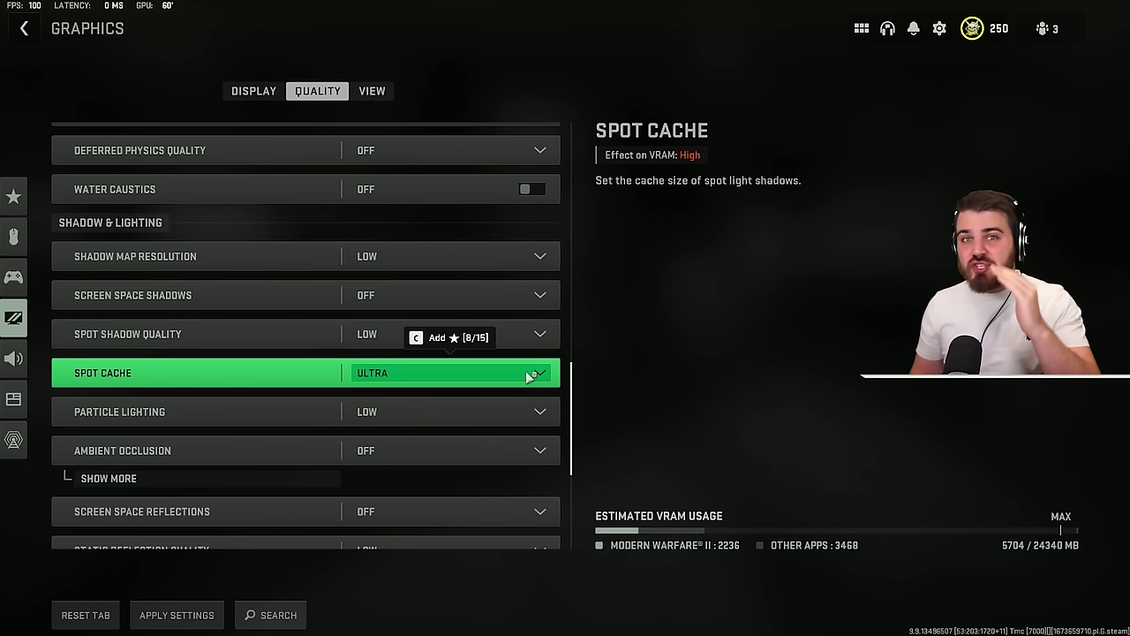
# Switch Weapon Motion Blur on and back off in the Post Processing Effects settings.
pyautogui.scroll(1, 495, 406)
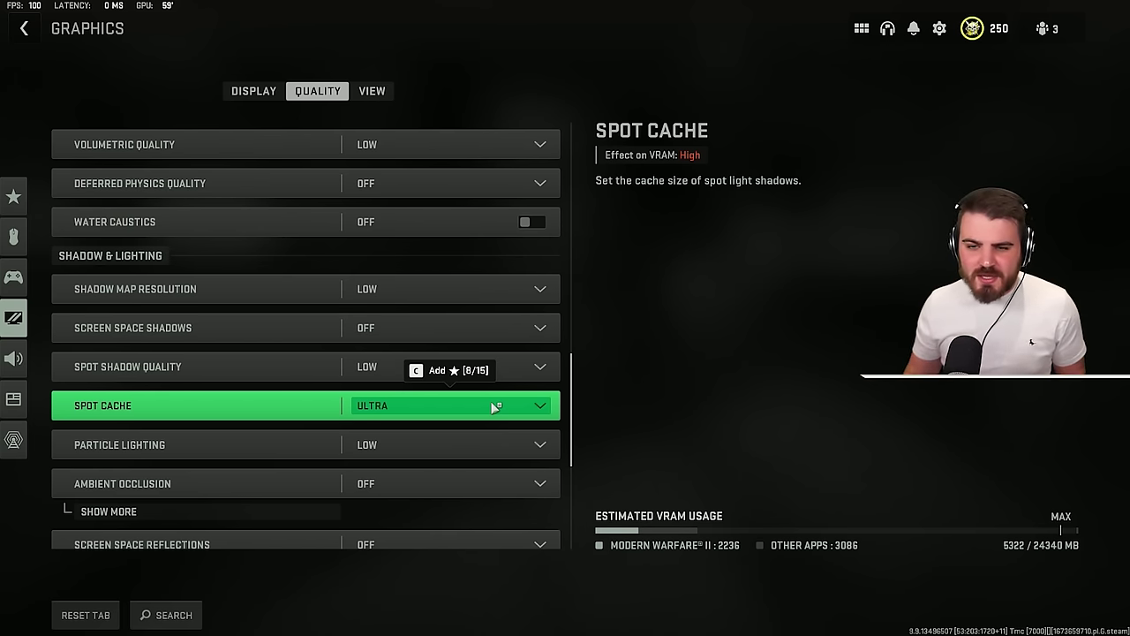
pyautogui.scroll(-4, 499, 415)
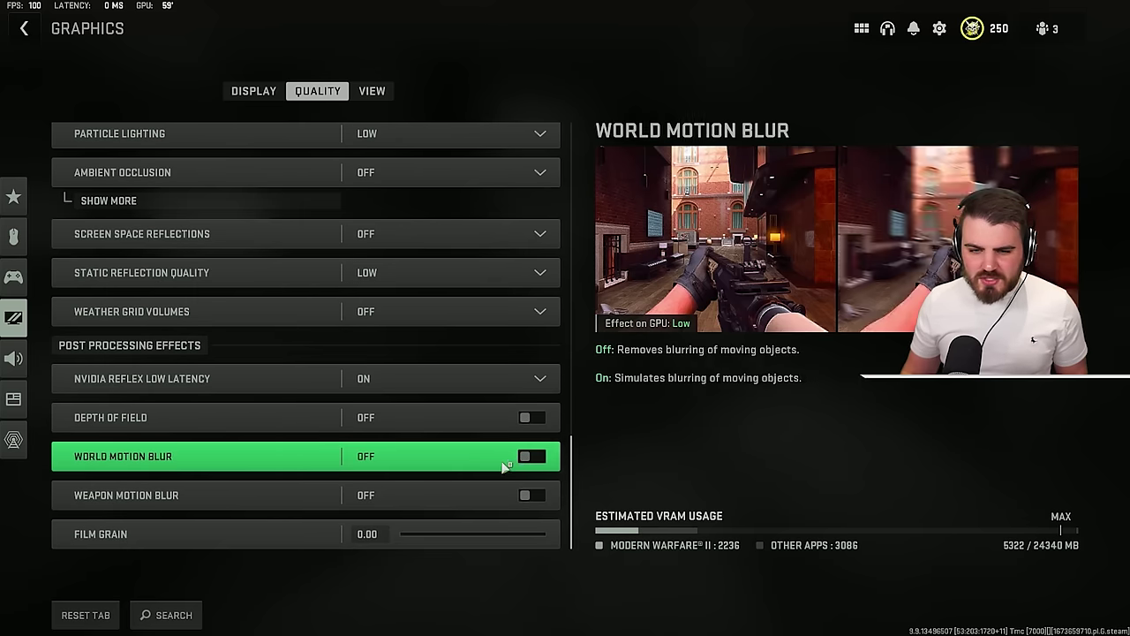
pyautogui.click(530, 497)
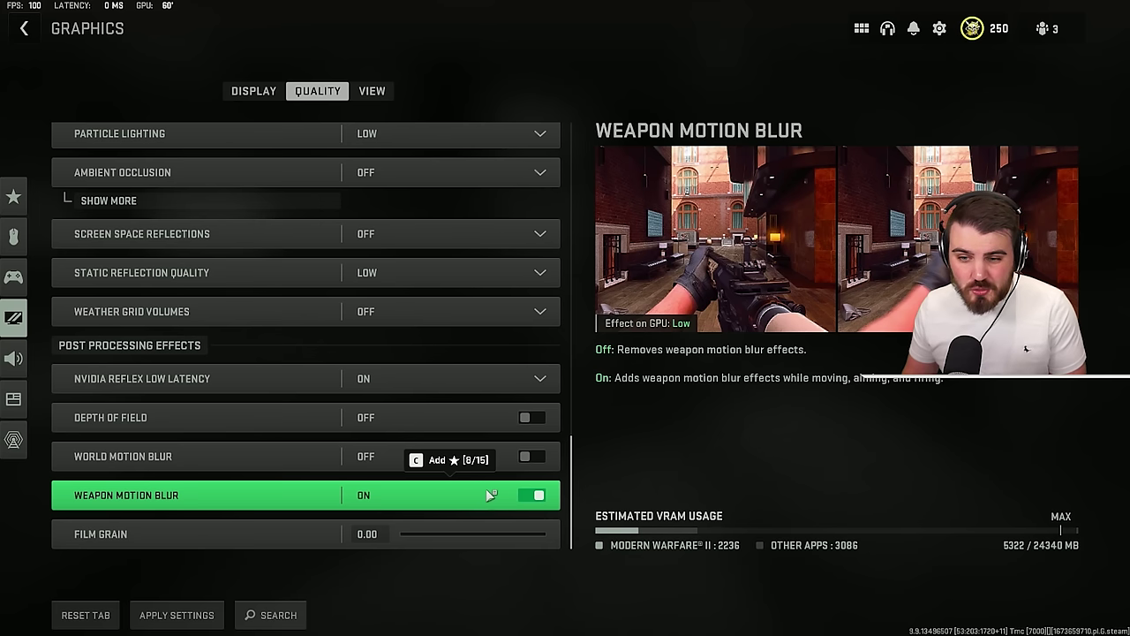
pyautogui.click(538, 496)
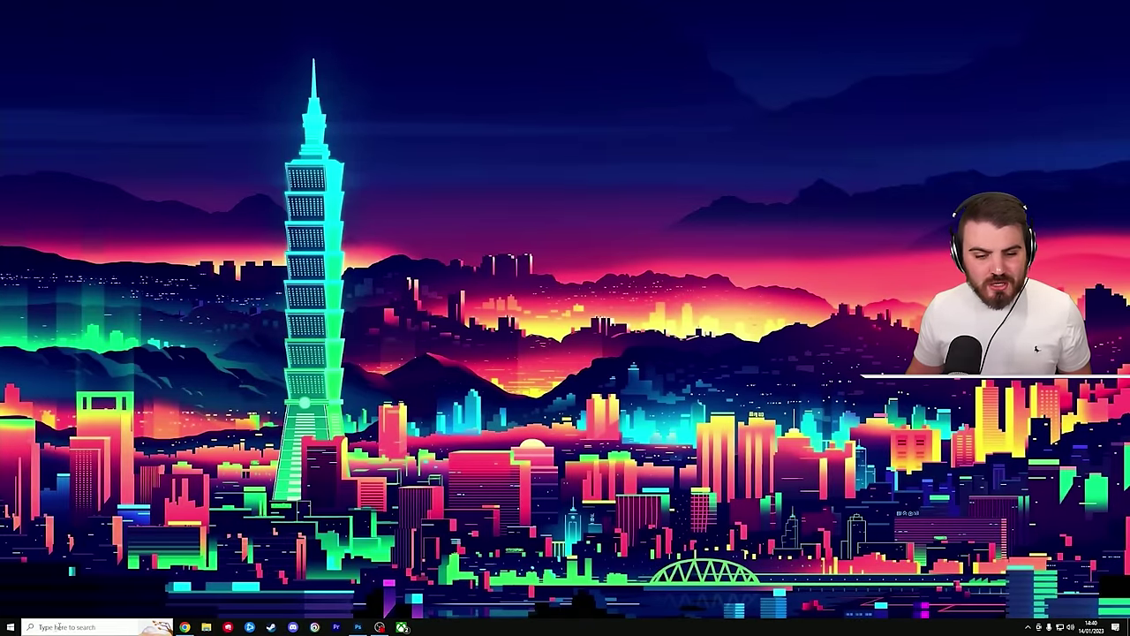
# Search Windows for "graphics" and open the system's Graphics settings.
pyautogui.click(59, 628)
pyautogui.write('graphics')
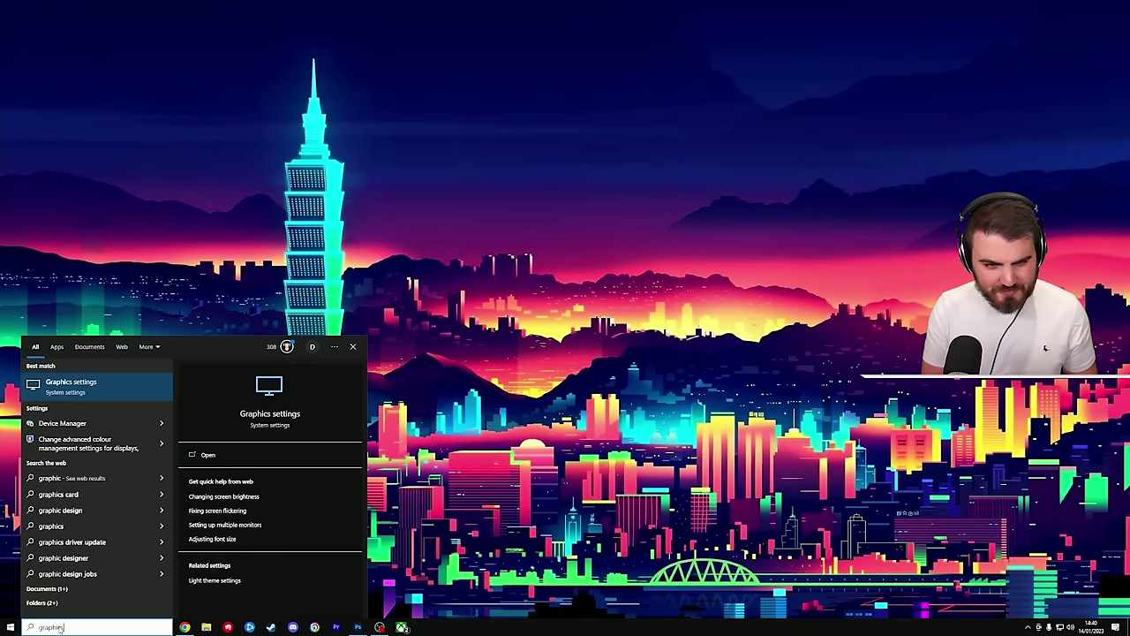
pyautogui.click(72, 388)
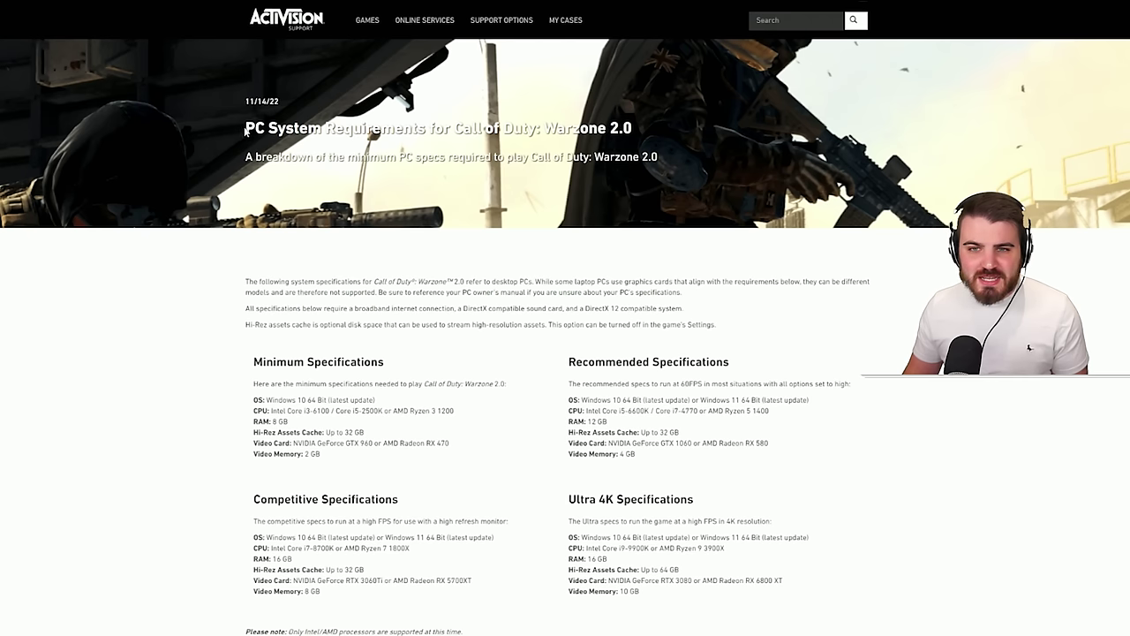
# Review the Warzone 2.0 PC system requirements page and its recommended Nvidia and AMD driver versions.
pyautogui.moveTo(246, 130); pyautogui.dragTo(648, 132)
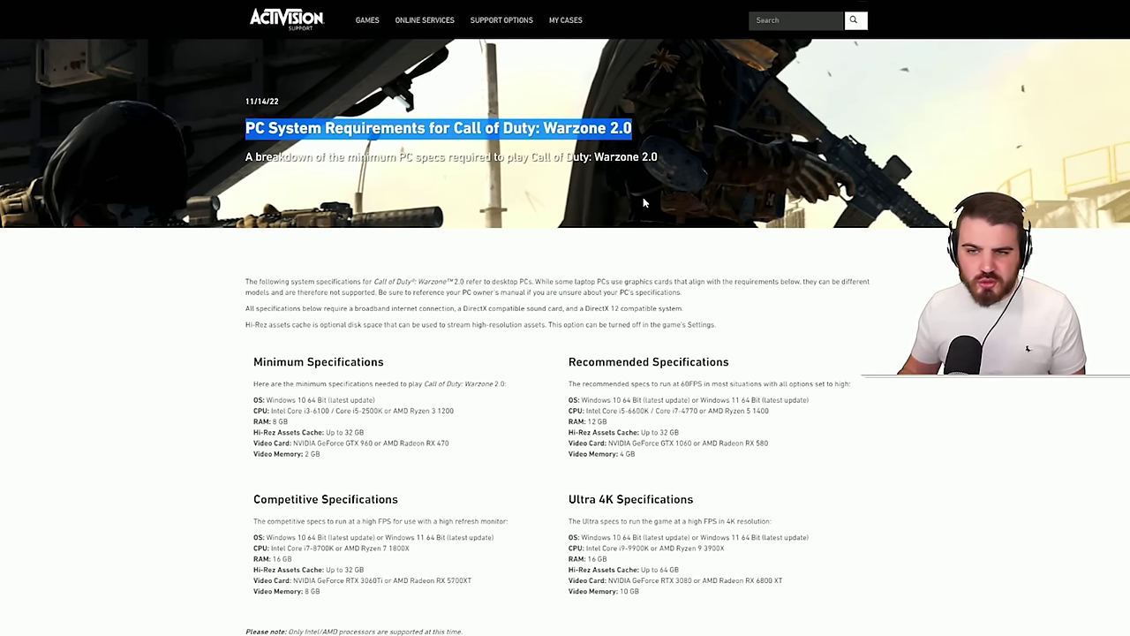
pyautogui.click(526, 274)
pyautogui.scroll(-3, 497, 276)
pyautogui.scroll(-2, 497, 277)
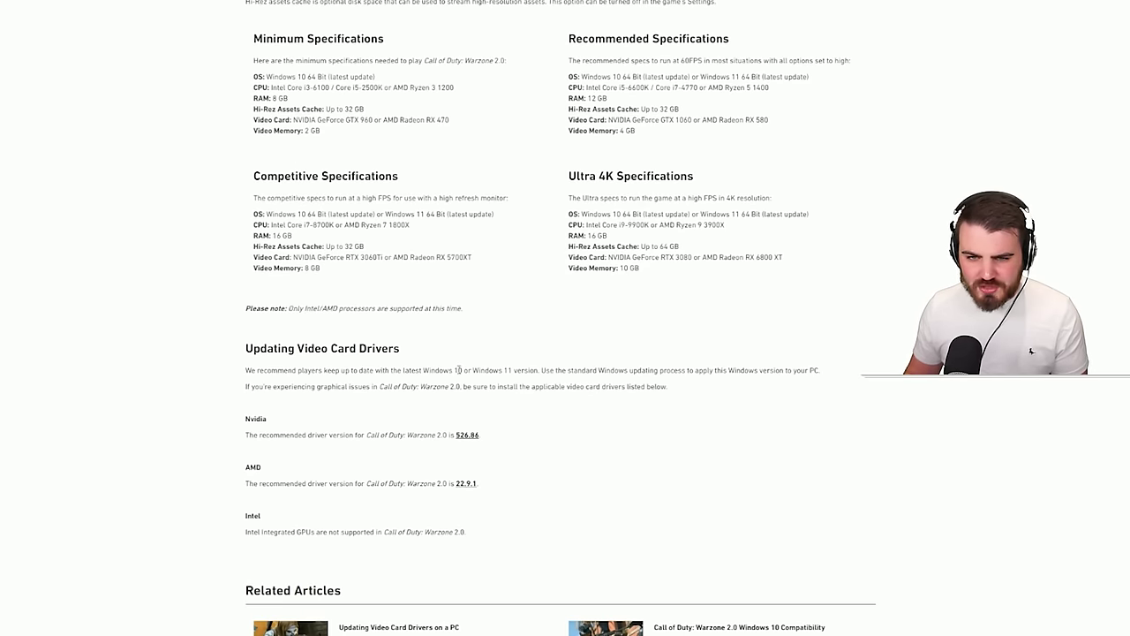
pyautogui.moveTo(247, 370); pyautogui.dragTo(495, 434)
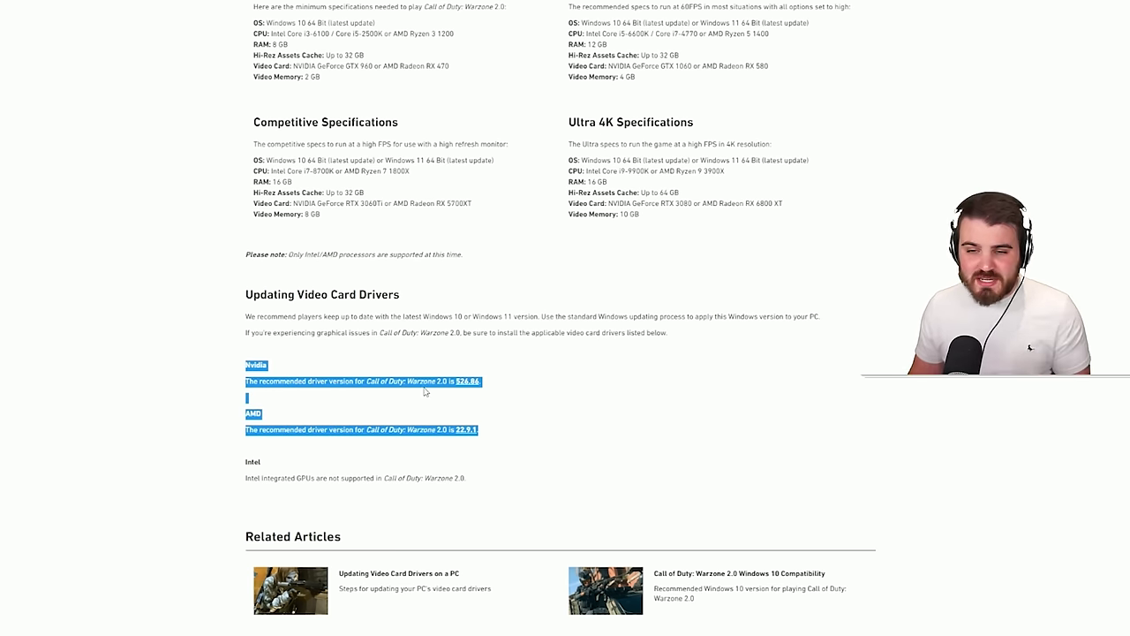
pyautogui.click(381, 394)
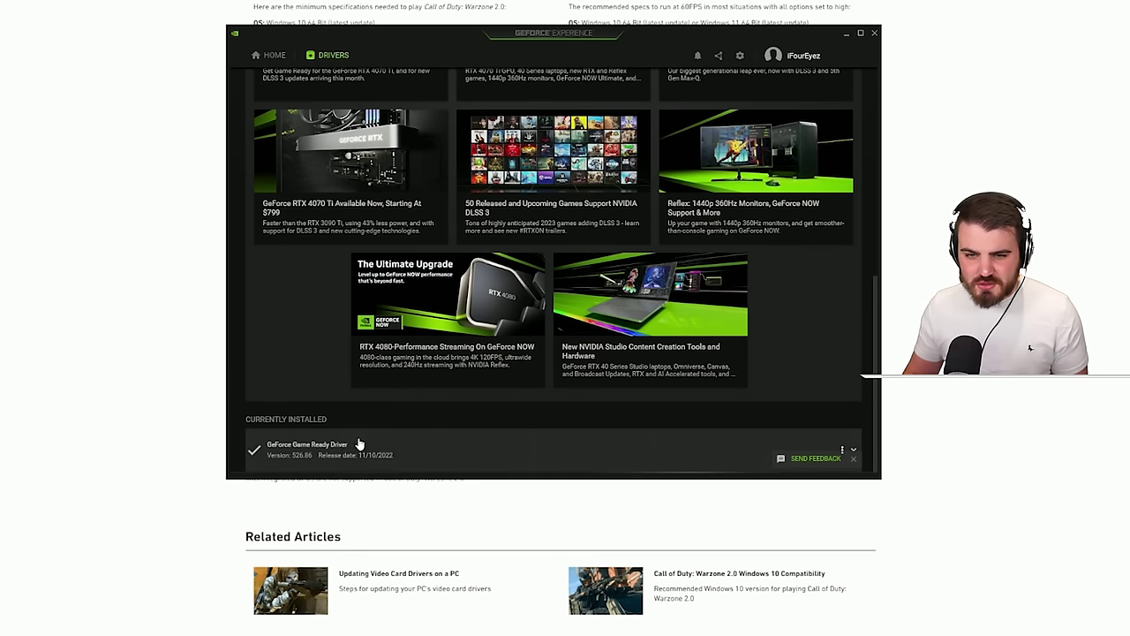
# Compare the available and installed driver versions in GeForce Experience with the Nvidia version recommended on the Activision support page.
pyautogui.scroll(5, 380, 257)
pyautogui.scroll(1, 381, 257)
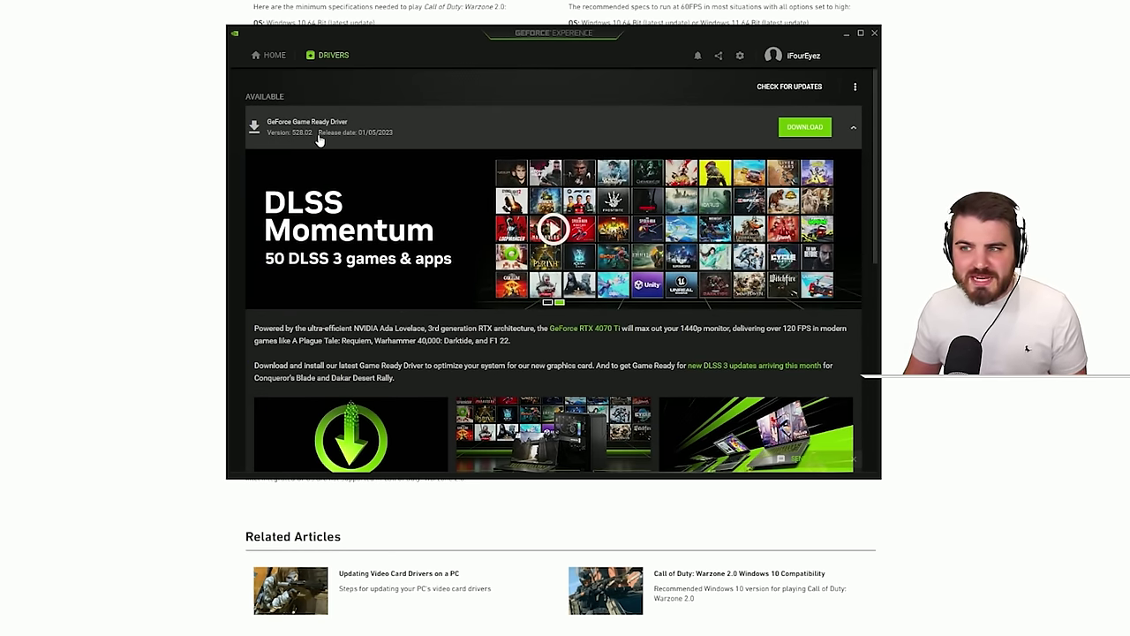
pyautogui.scroll(-10, 319, 141)
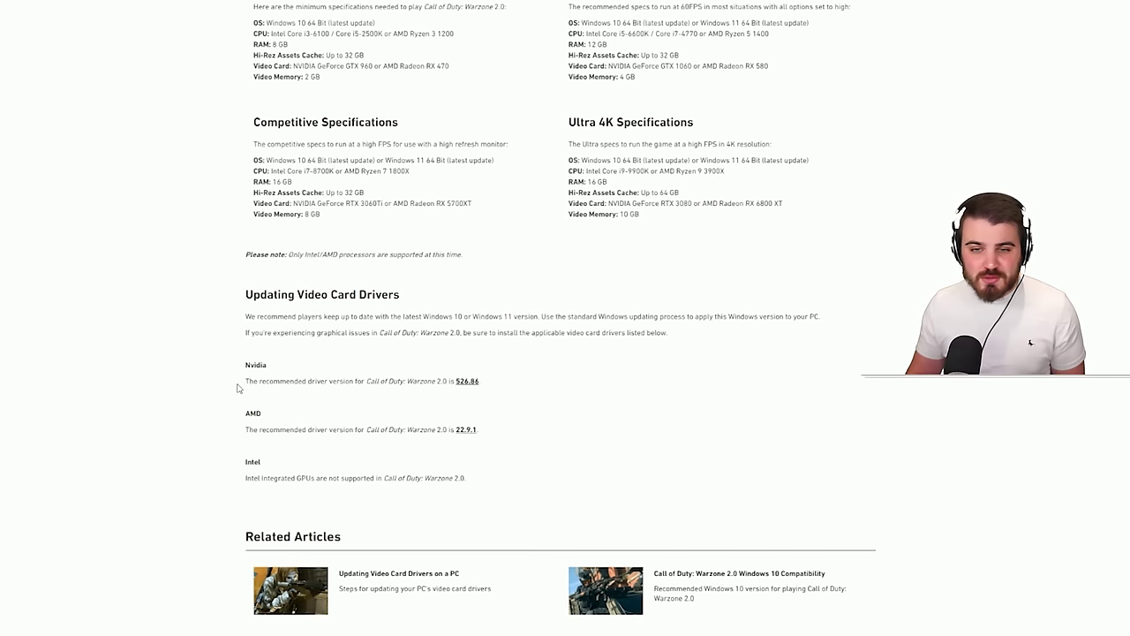
pyautogui.moveTo(237, 387); pyautogui.dragTo(491, 382)
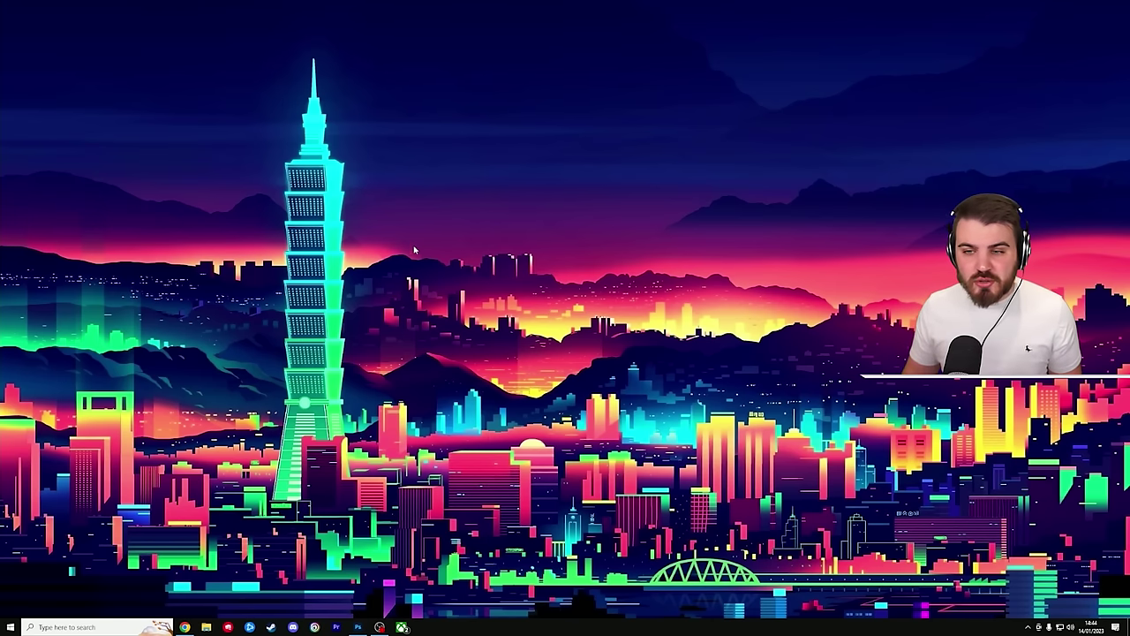
# Switch to NVIDIA Control Panel and check the Shader Cache Size options in the global 3D settings.
pyautogui.rightClick(446, 256)
pyautogui.click(483, 319)
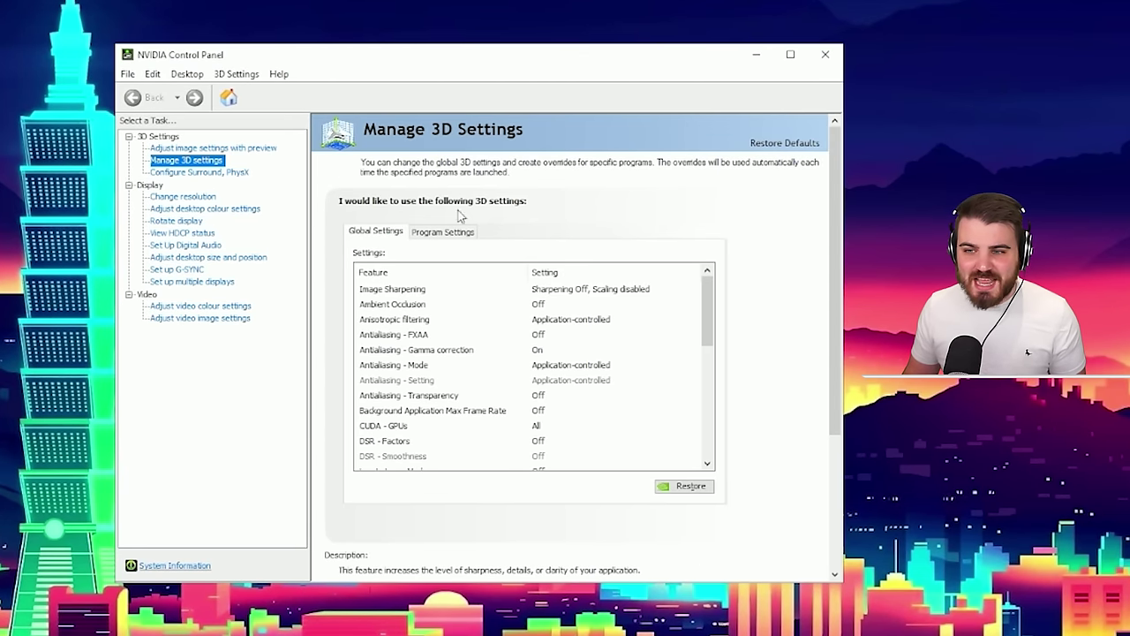
pyautogui.moveTo(712, 298); pyautogui.dragTo(709, 383)
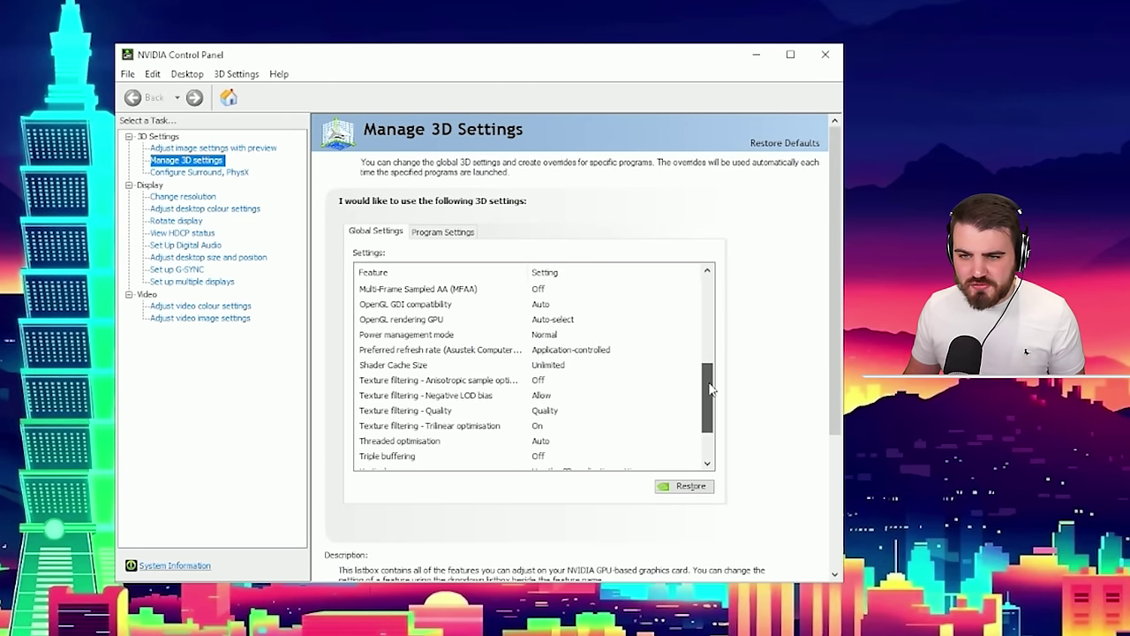
pyautogui.click(562, 367)
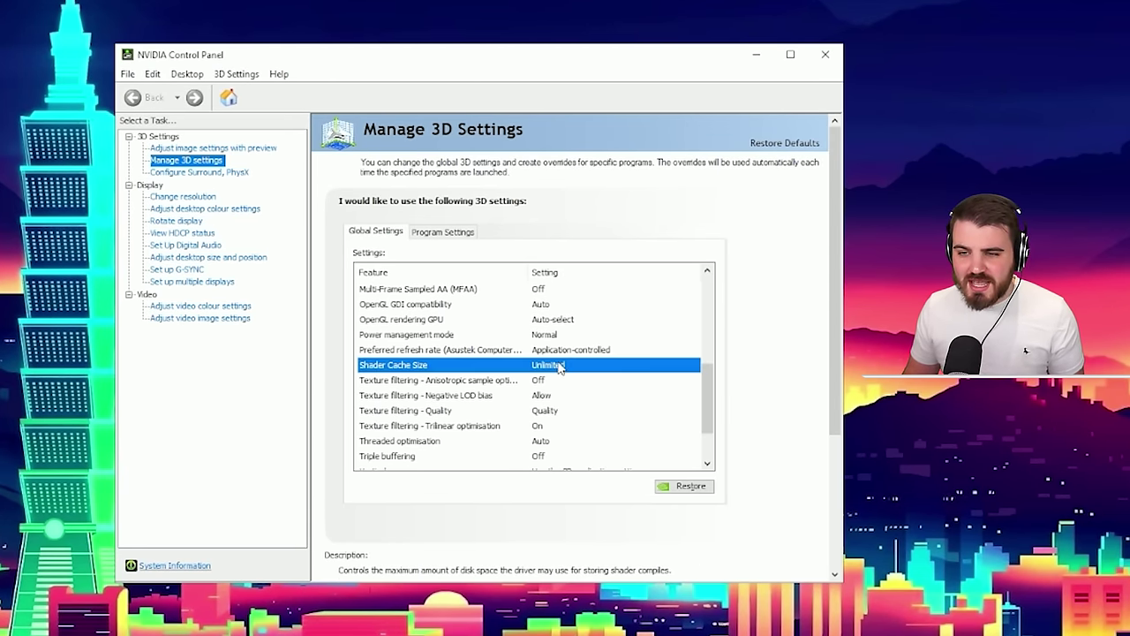
pyautogui.click(562, 367)
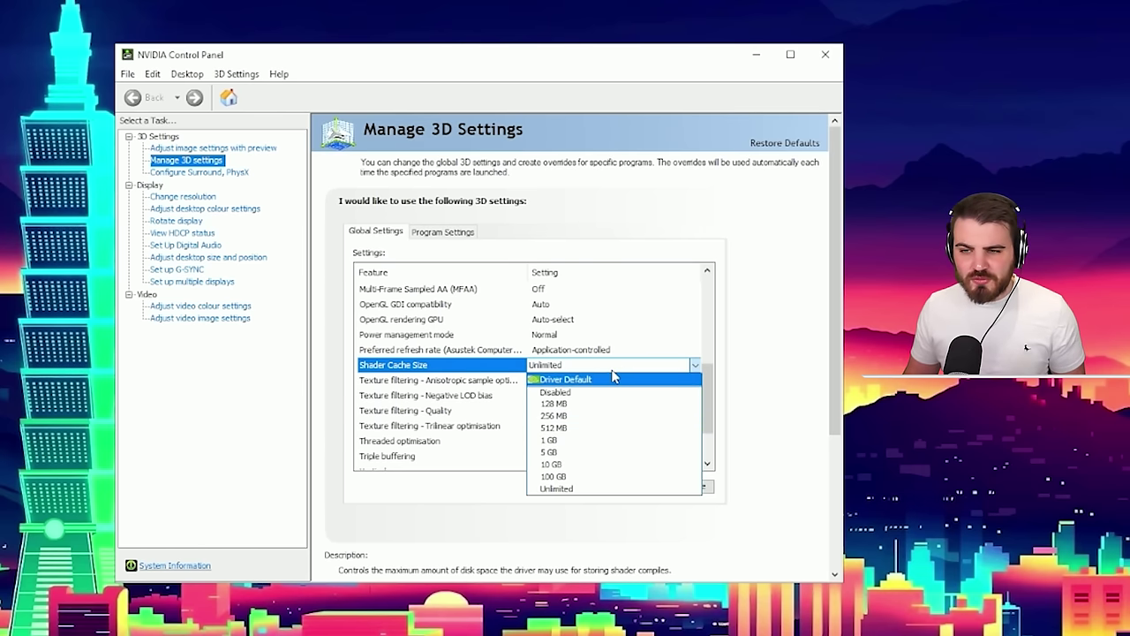
pyautogui.click(613, 370)
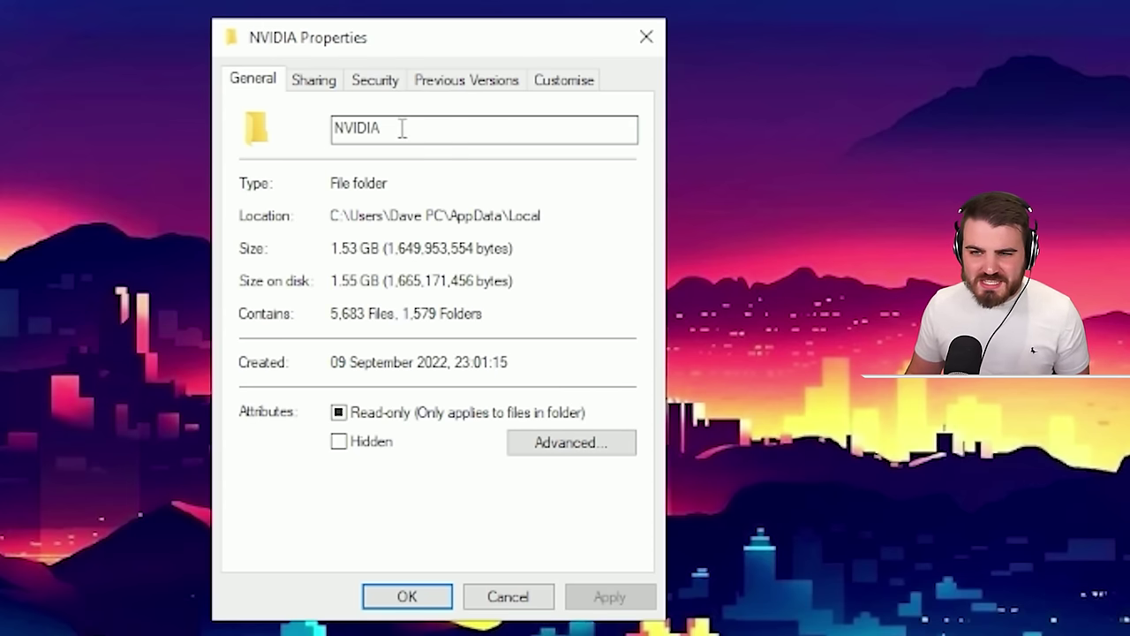
# Check the NVIDIA folder's name and size in its properties.
pyautogui.moveTo(401, 126); pyautogui.dragTo(331, 137)
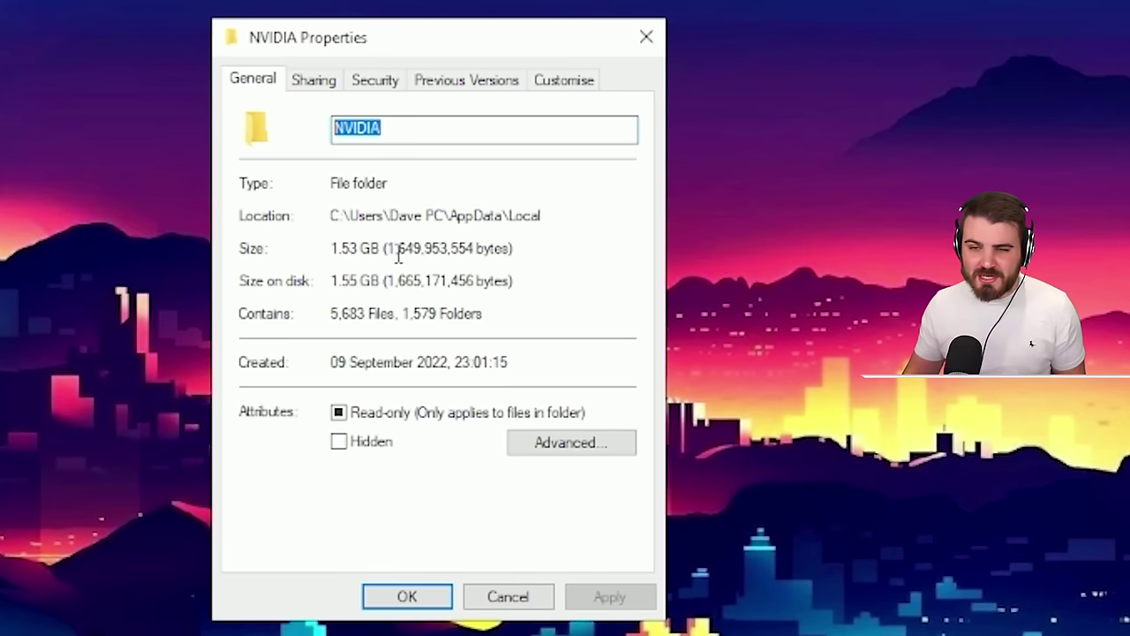
pyautogui.moveTo(378, 252); pyautogui.dragTo(332, 255)
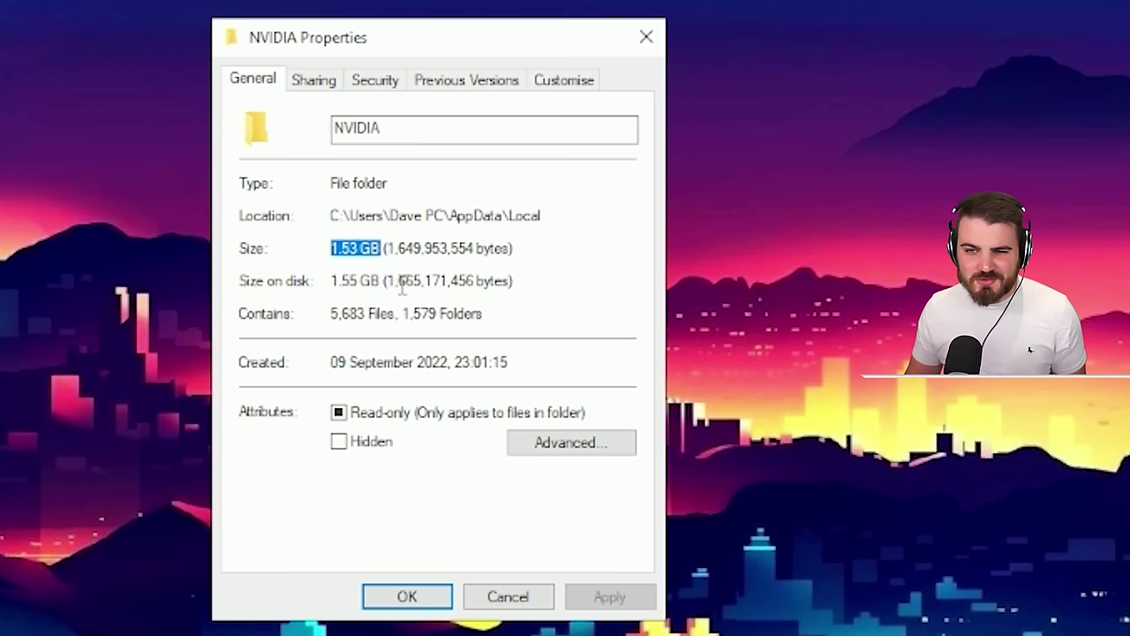